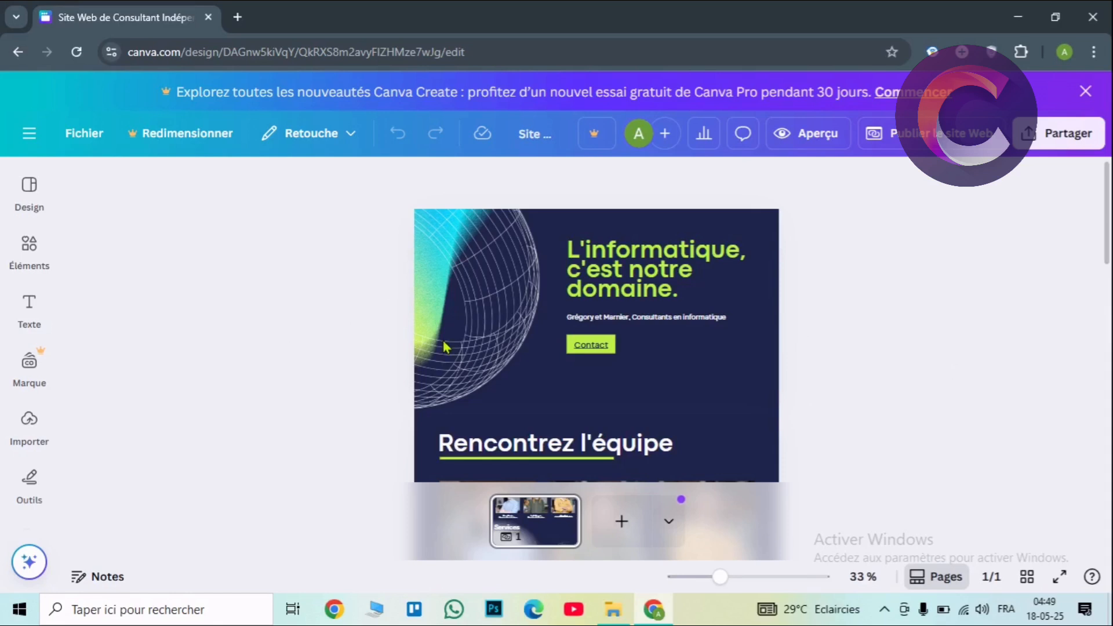
# Search the design elements for "bouton"
pyautogui.click(35, 254)
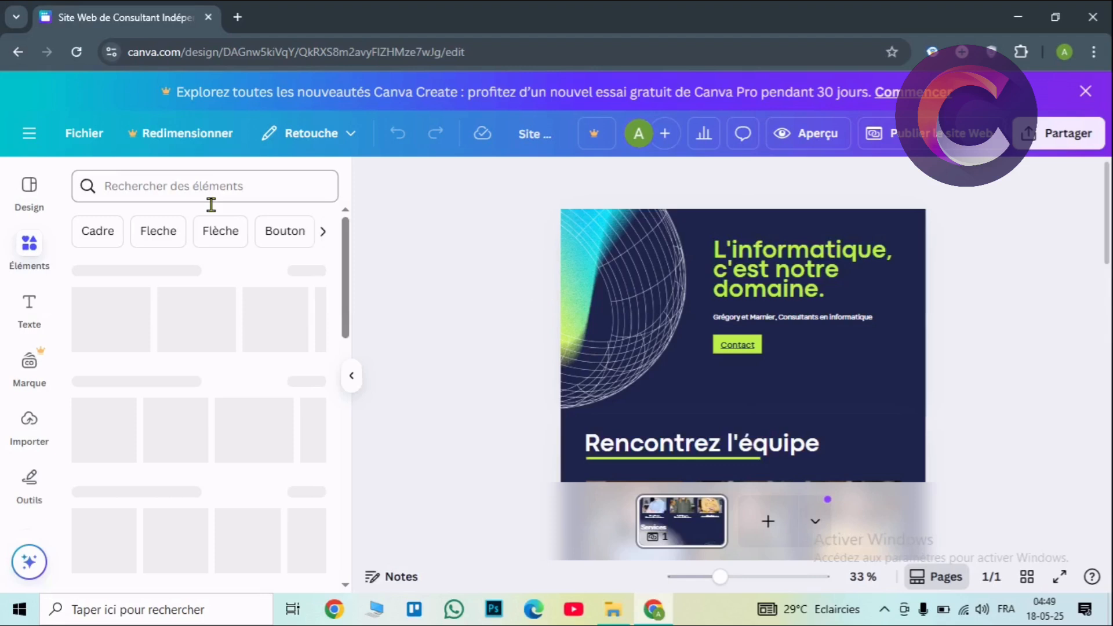
pyautogui.click(210, 191)
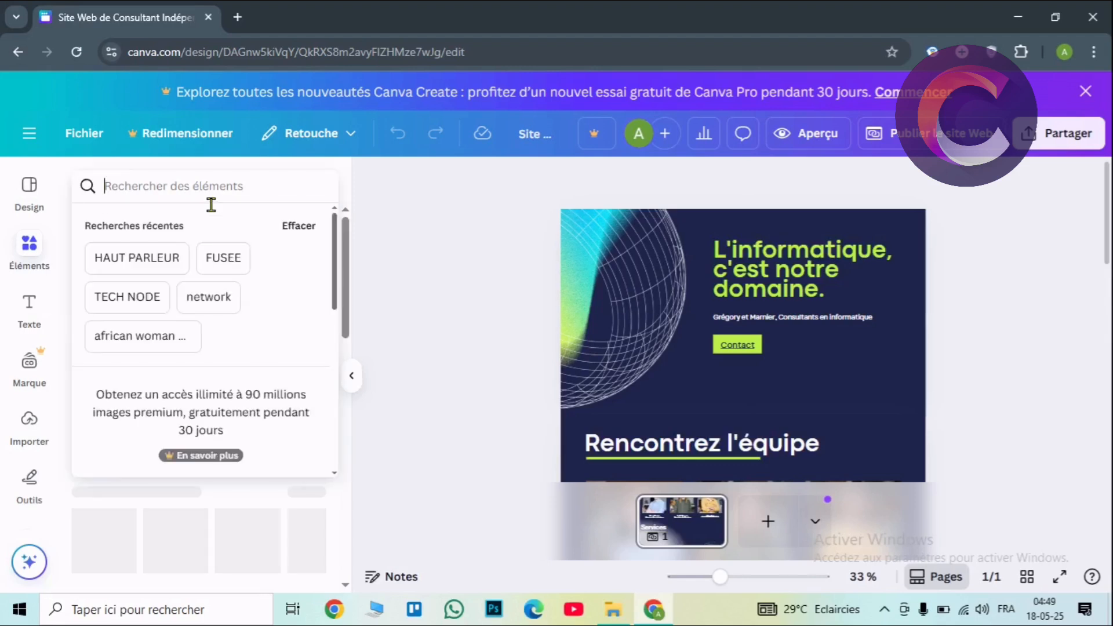
pyautogui.write('bout')
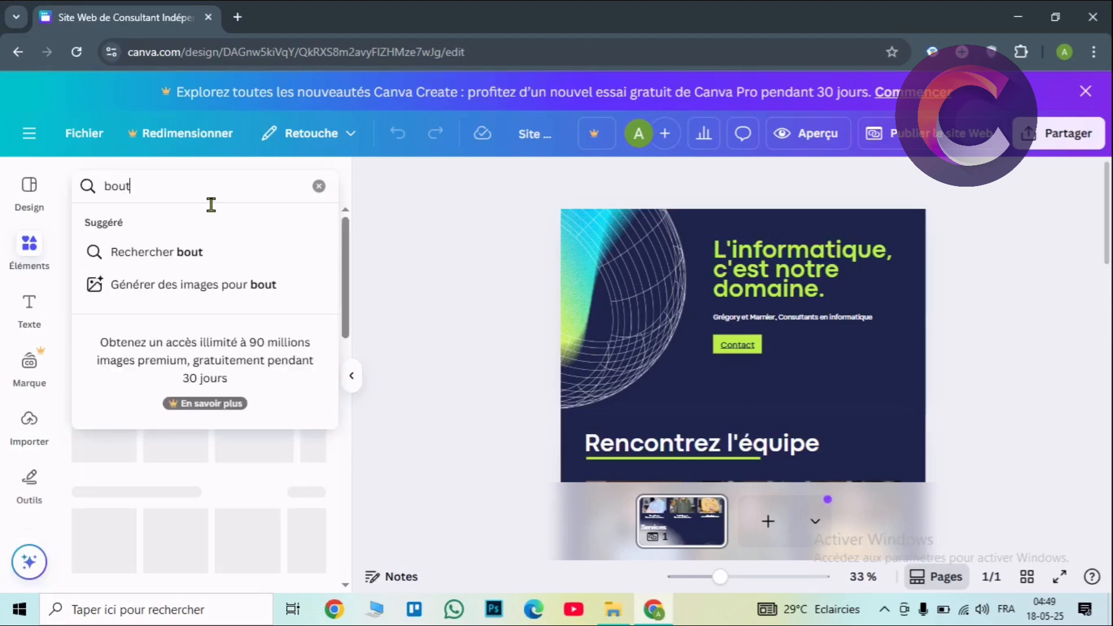
pyautogui.write('o')
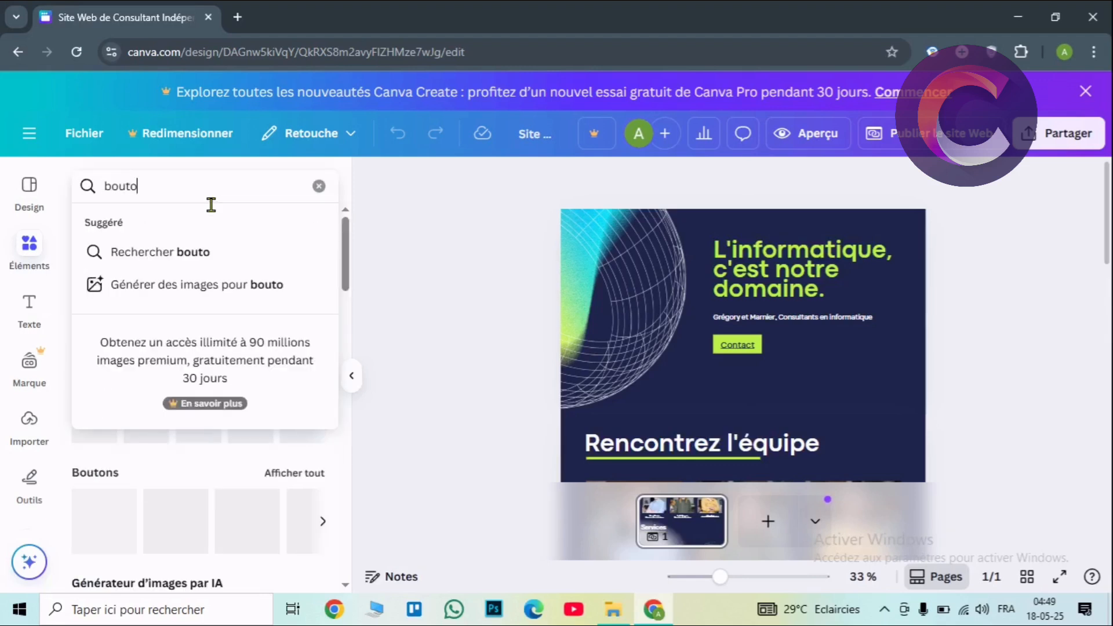
pyautogui.write('n')
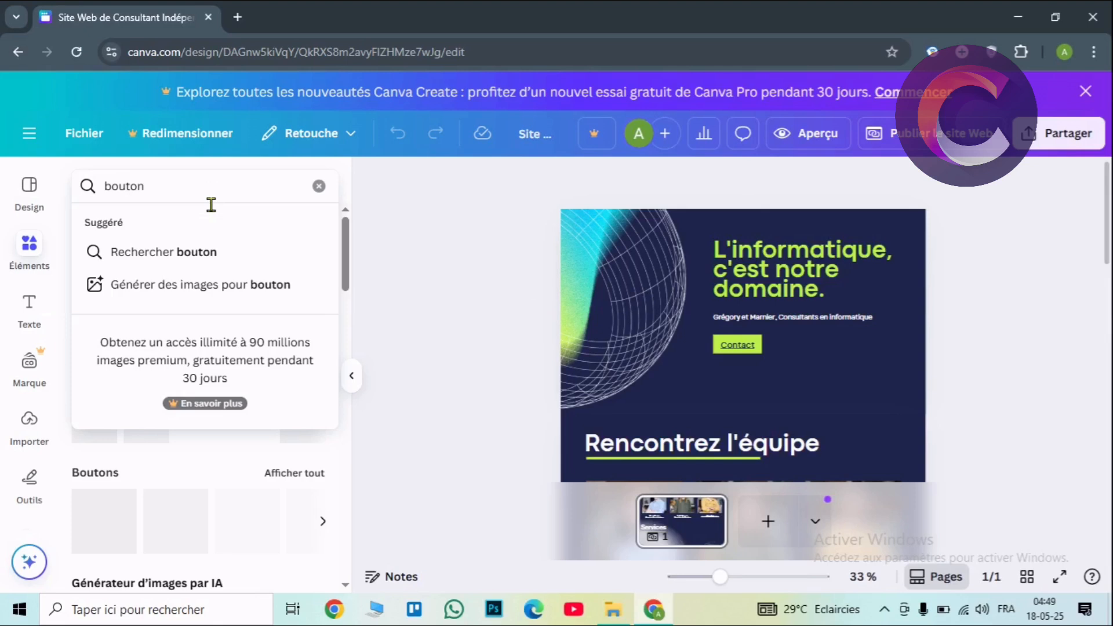
pyautogui.press('Return')
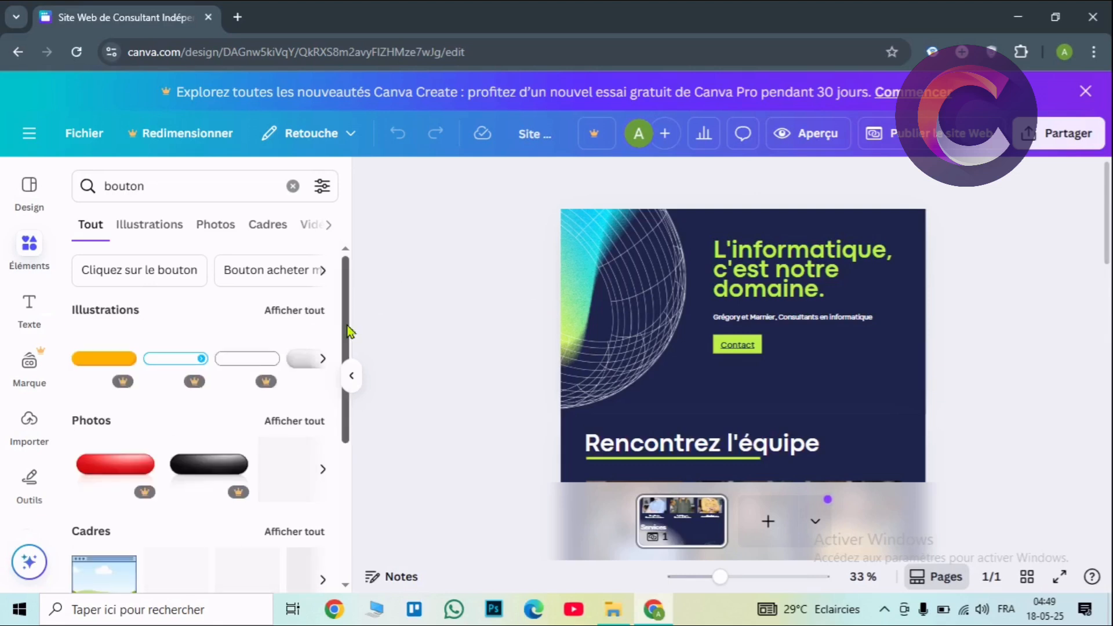
# Browse all illustration results and place the light grey rounded button below the Contact button in the first section
pyautogui.moveTo(348, 332)
pyautogui.mouseDown()
pyautogui.moveTo(354, 416)
pyautogui.moveTo(352, 340)
pyautogui.mouseUp()
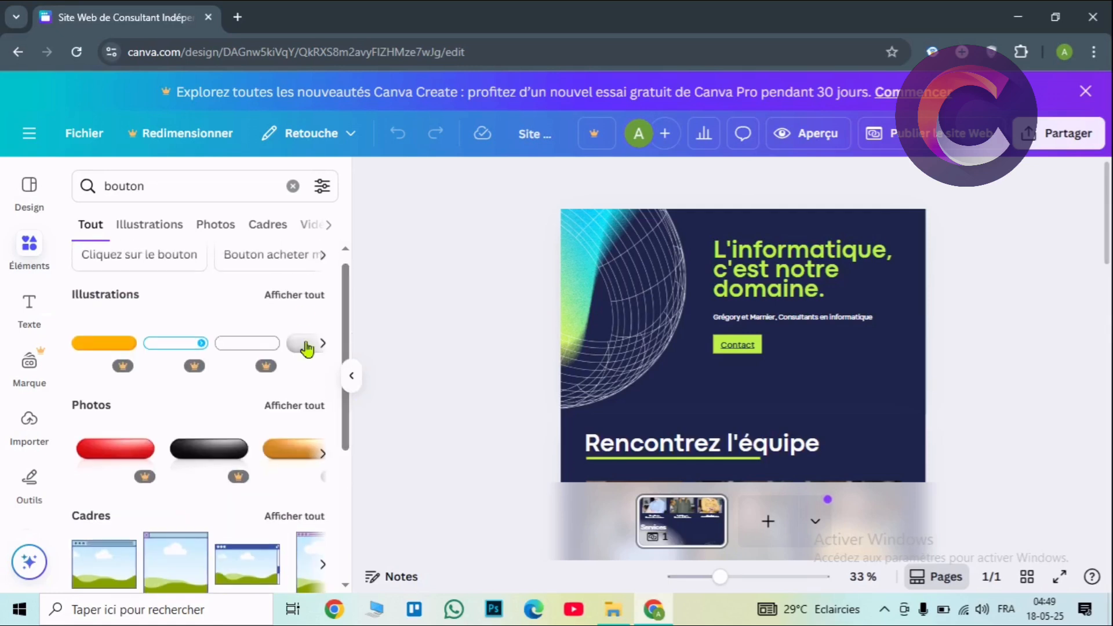
pyautogui.click(296, 296)
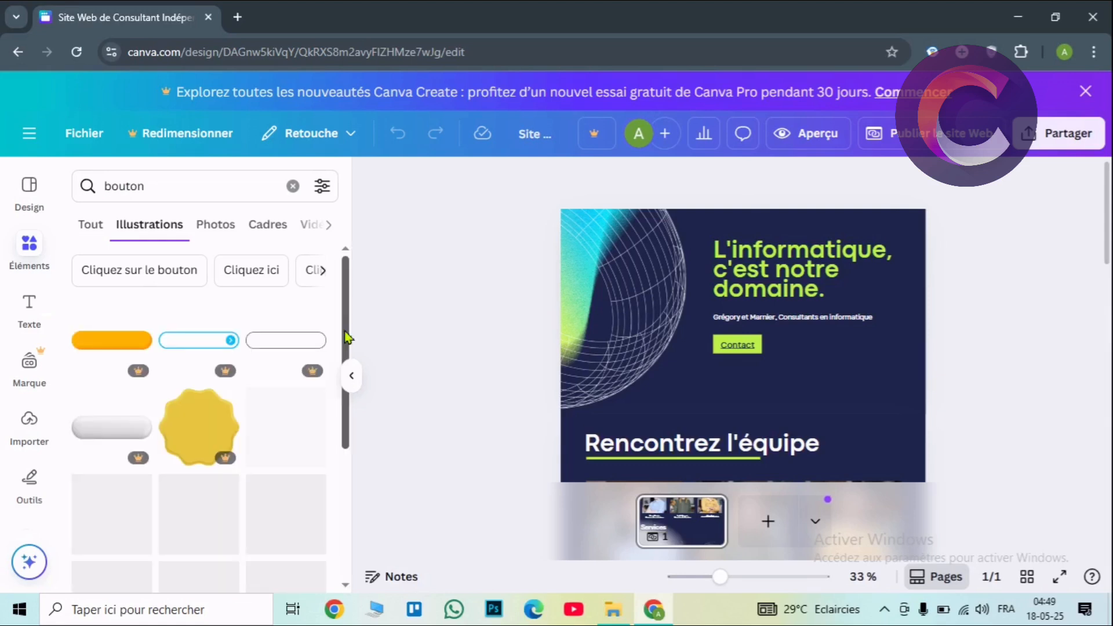
pyautogui.moveTo(346, 337); pyautogui.dragTo(348, 421)
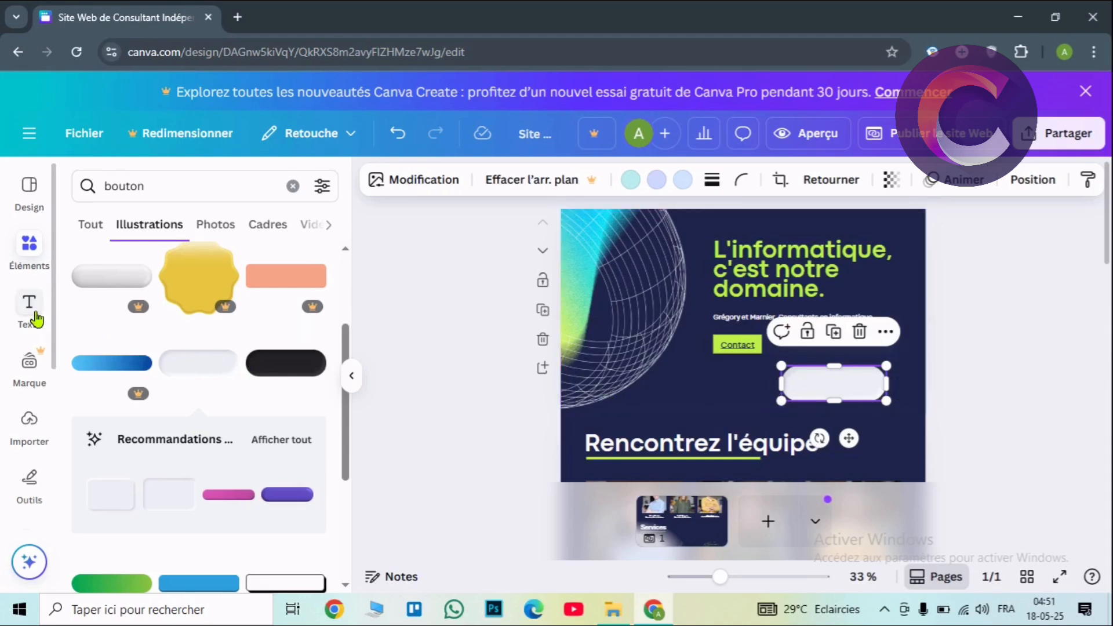
# Add a text box reading "boutton" beside the light grey button shape
pyautogui.click(36, 318)
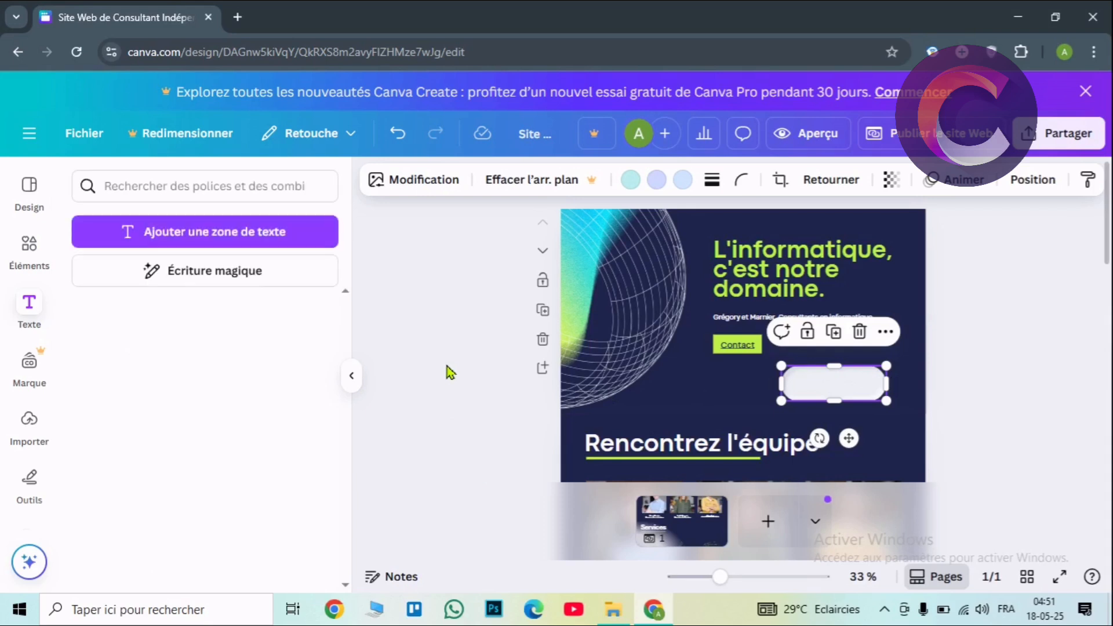
pyautogui.click(203, 240)
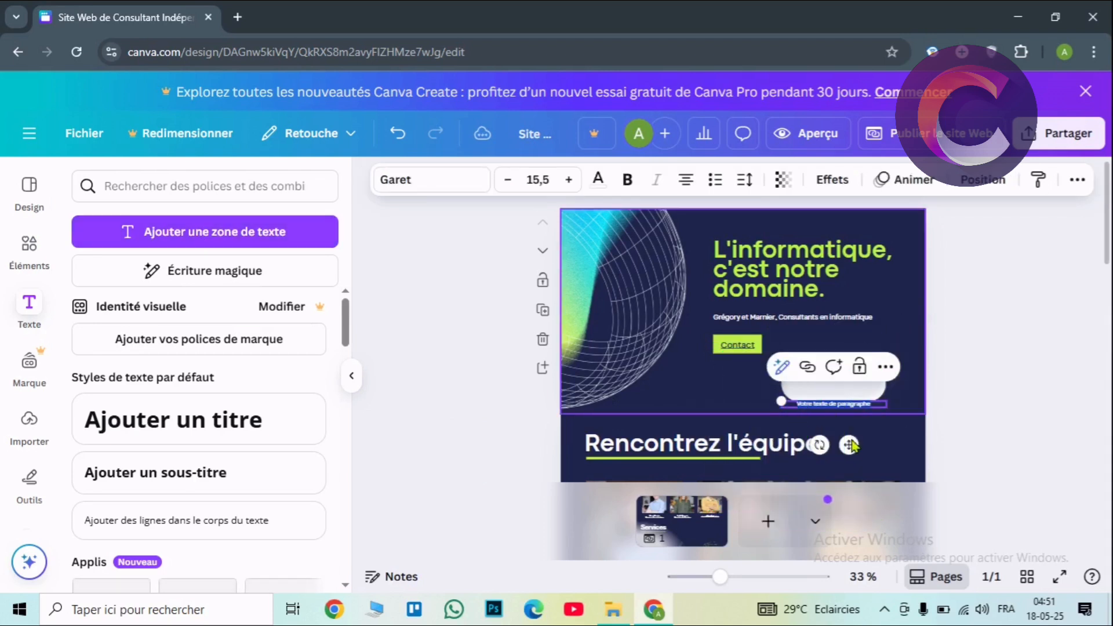
pyautogui.moveTo(852, 445); pyautogui.dragTo(706, 422)
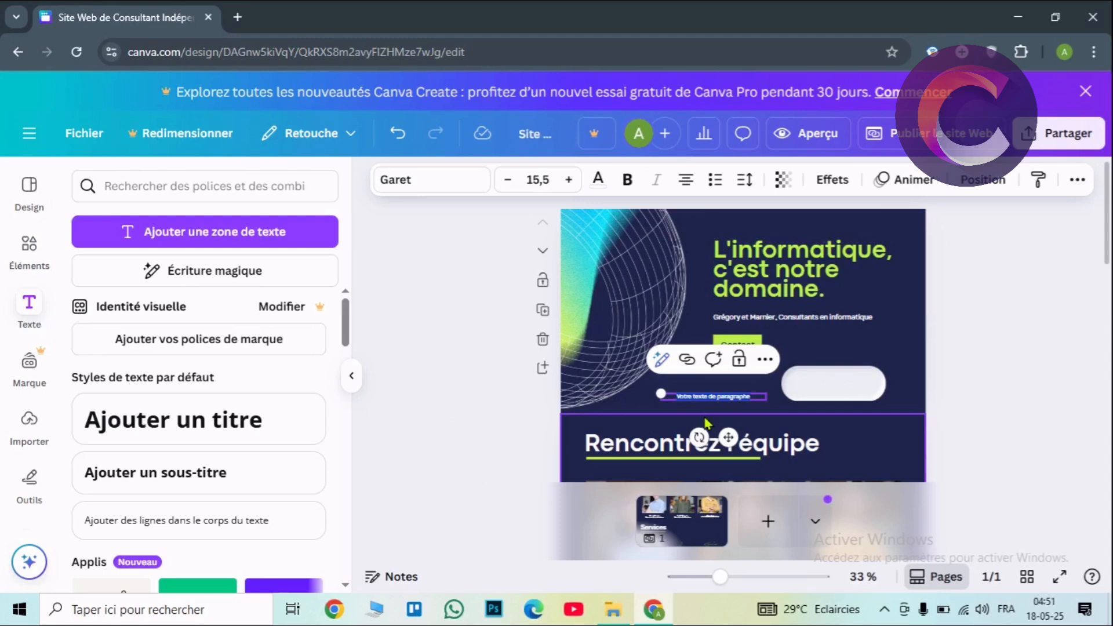
pyautogui.write('bo')
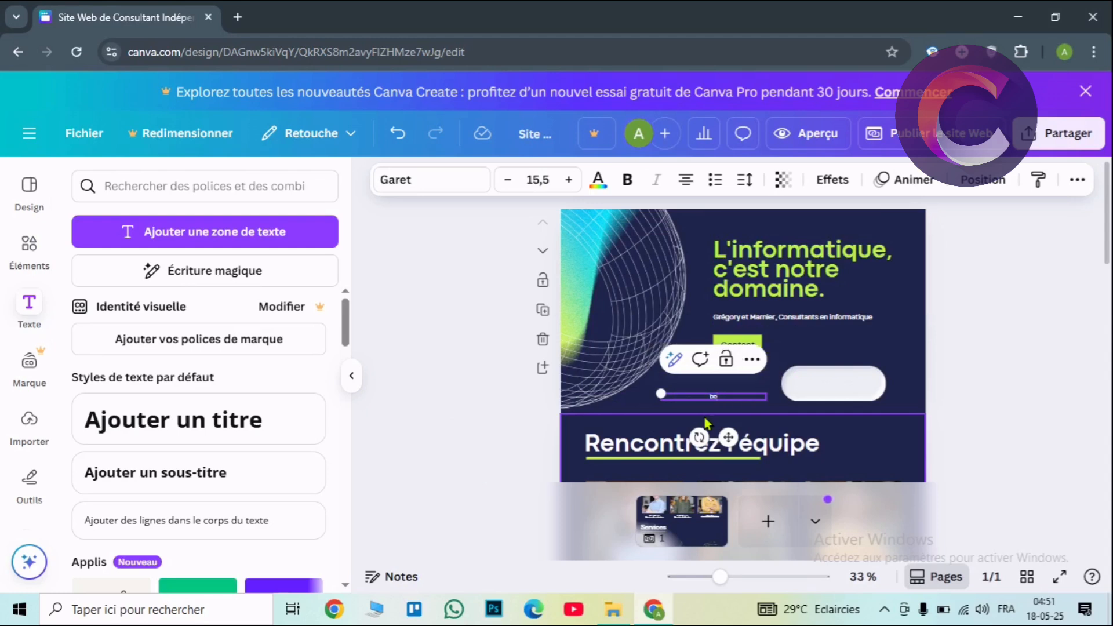
pyautogui.write('utton')
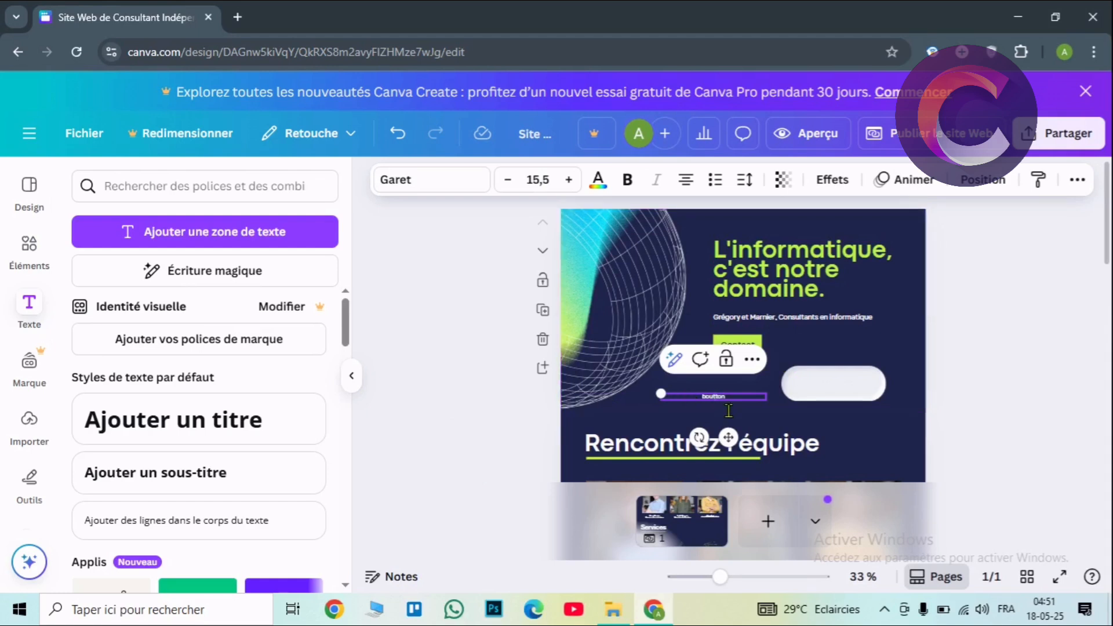
# Enlarge the "boutton" text to size 23,3, colour it dark and centre it on the light grey button shape
pyautogui.moveTo(776, 416); pyautogui.dragTo(792, 433)
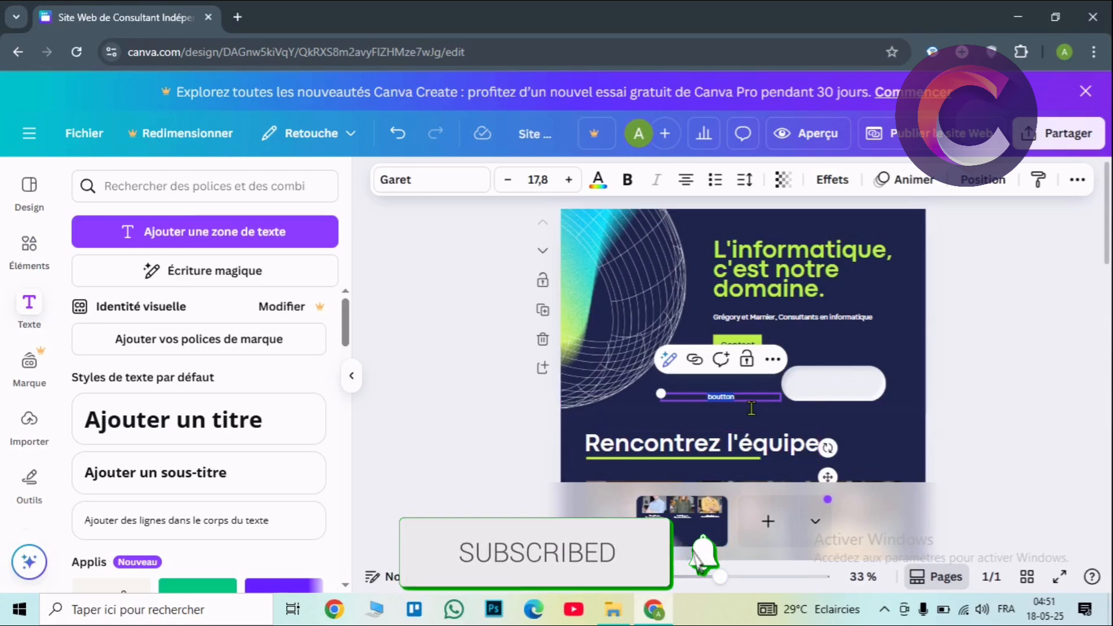
pyautogui.moveTo(751, 408); pyautogui.dragTo(864, 394)
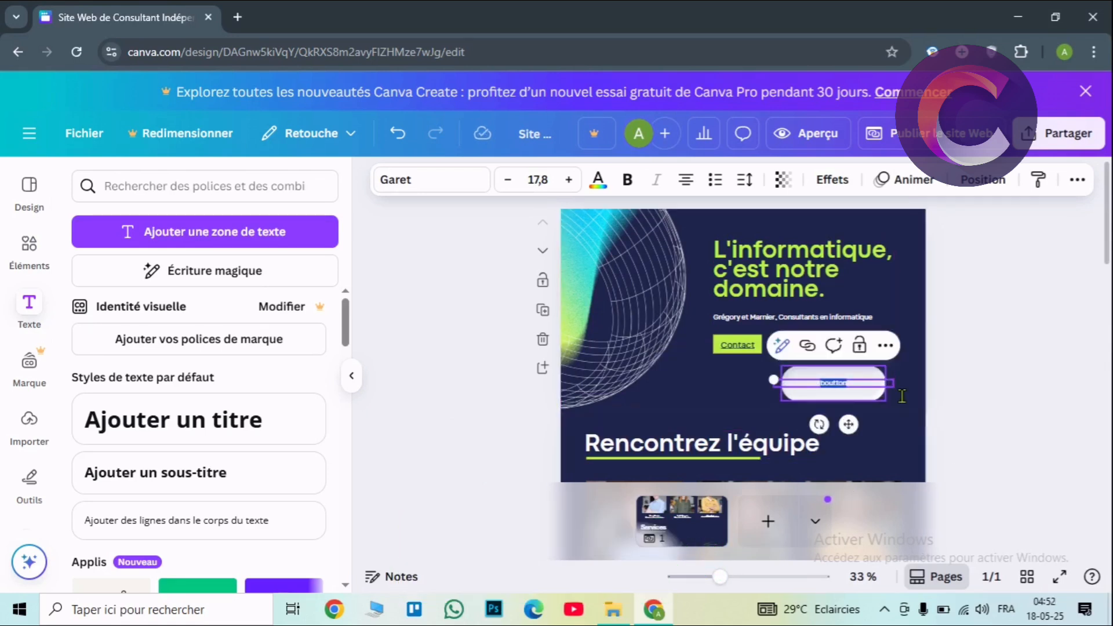
pyautogui.click(770, 363)
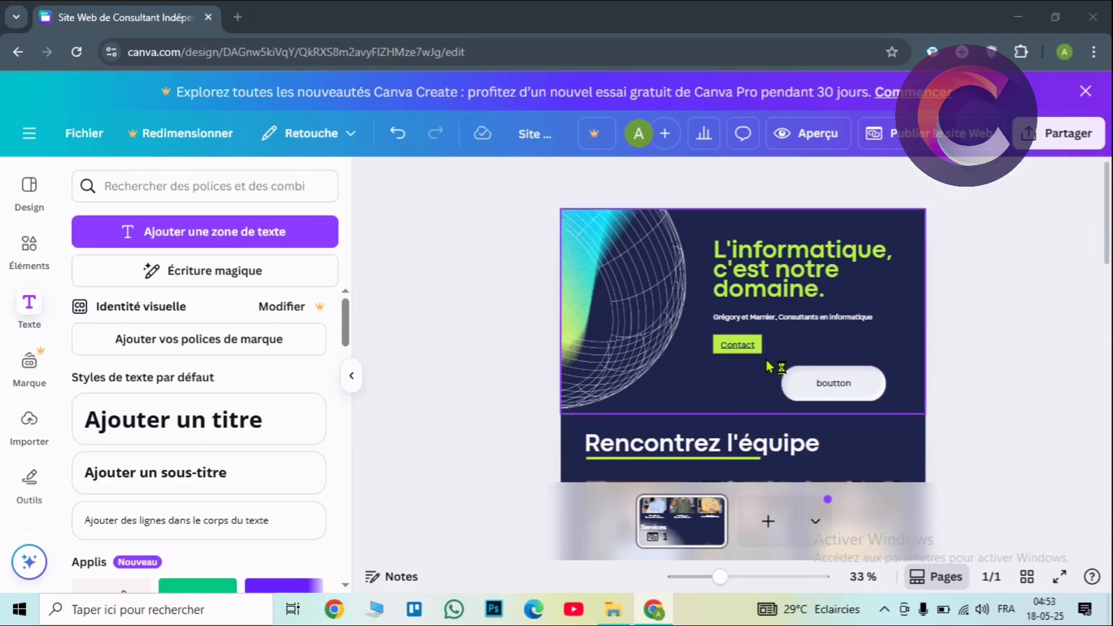
# Group the "boutton" text with its button shape and link it to youtube.com
pyautogui.moveTo(769, 366); pyautogui.dragTo(905, 414)
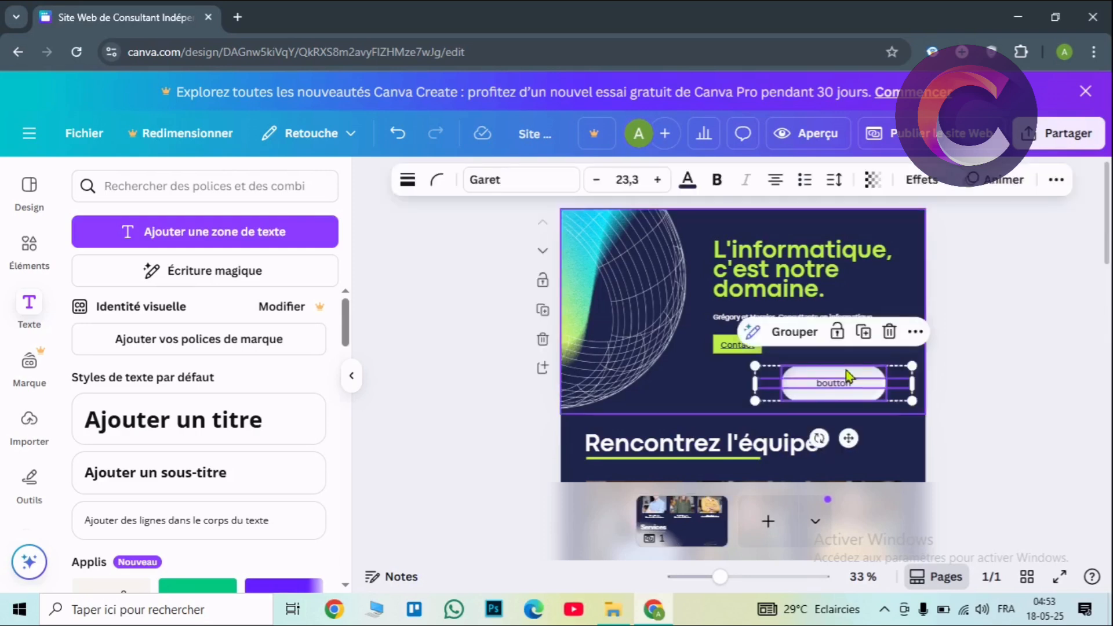
pyautogui.click(794, 335)
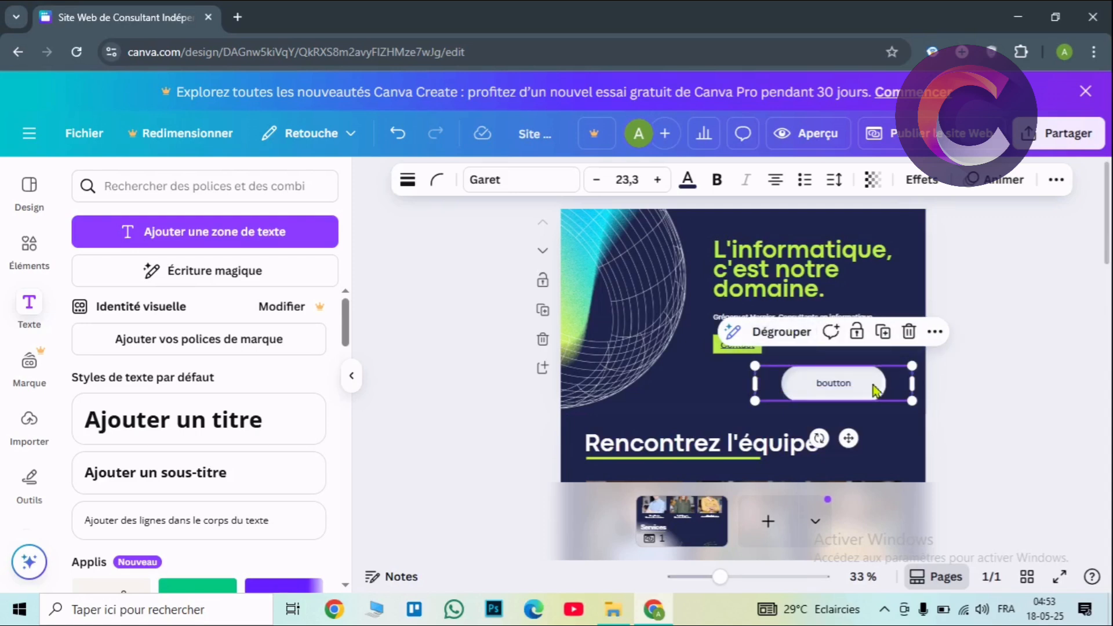
pyautogui.rightClick(876, 390)
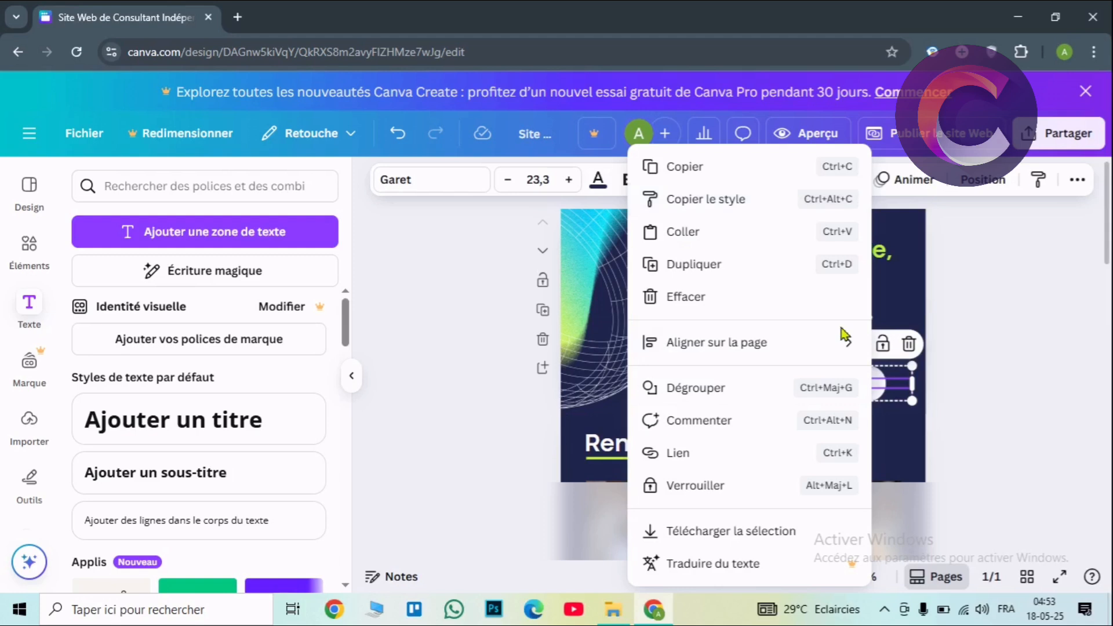
pyautogui.click(739, 458)
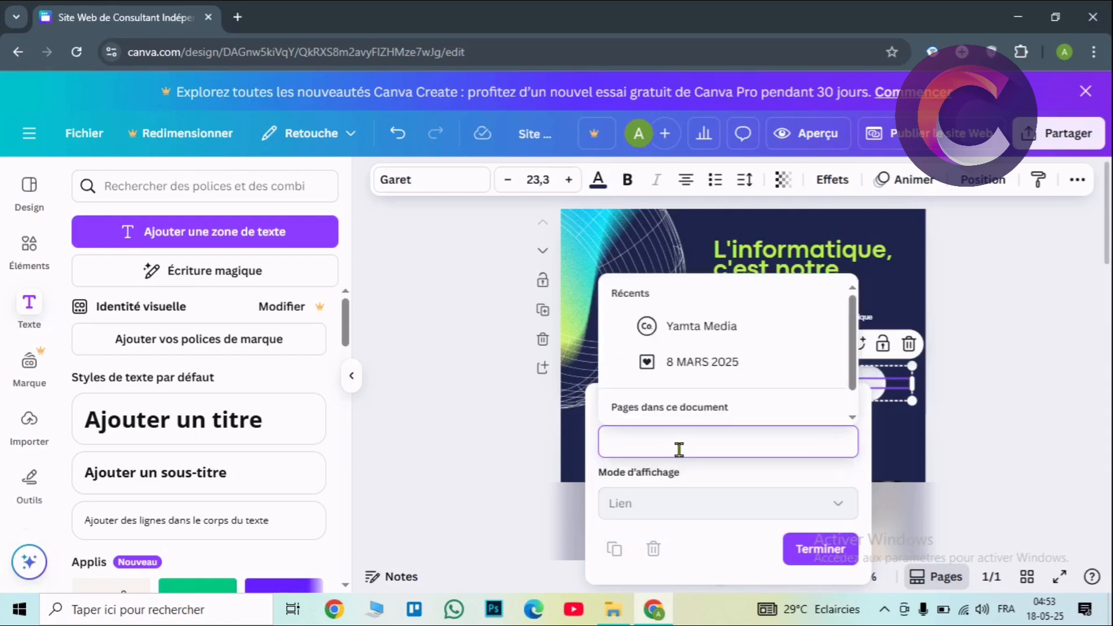
pyautogui.write('youtu')
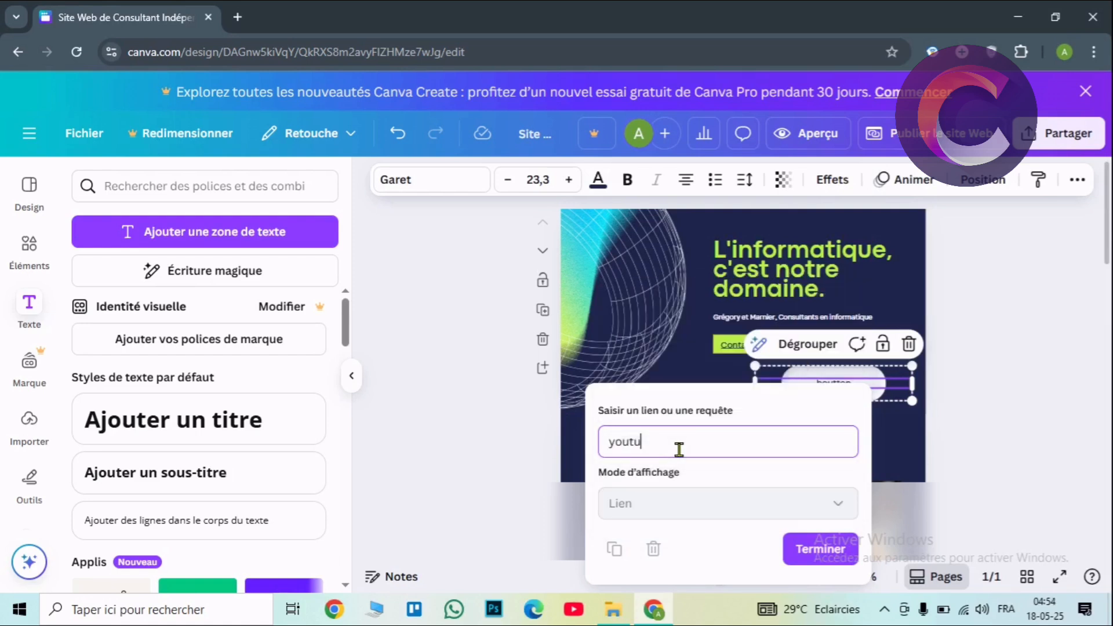
pyautogui.write('be.com')
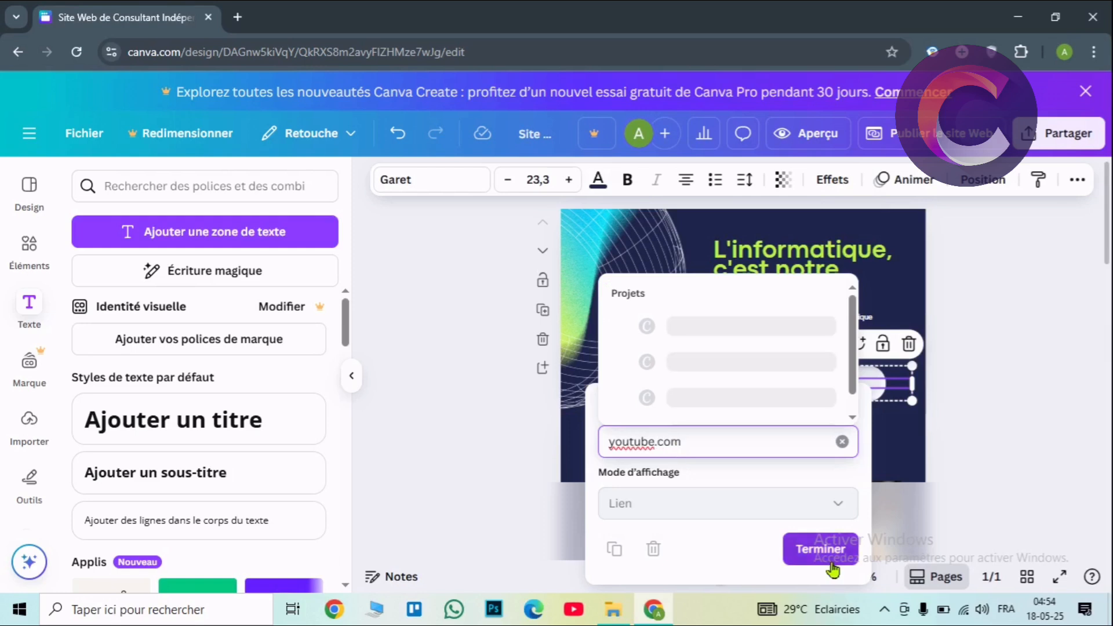
pyautogui.click(820, 549)
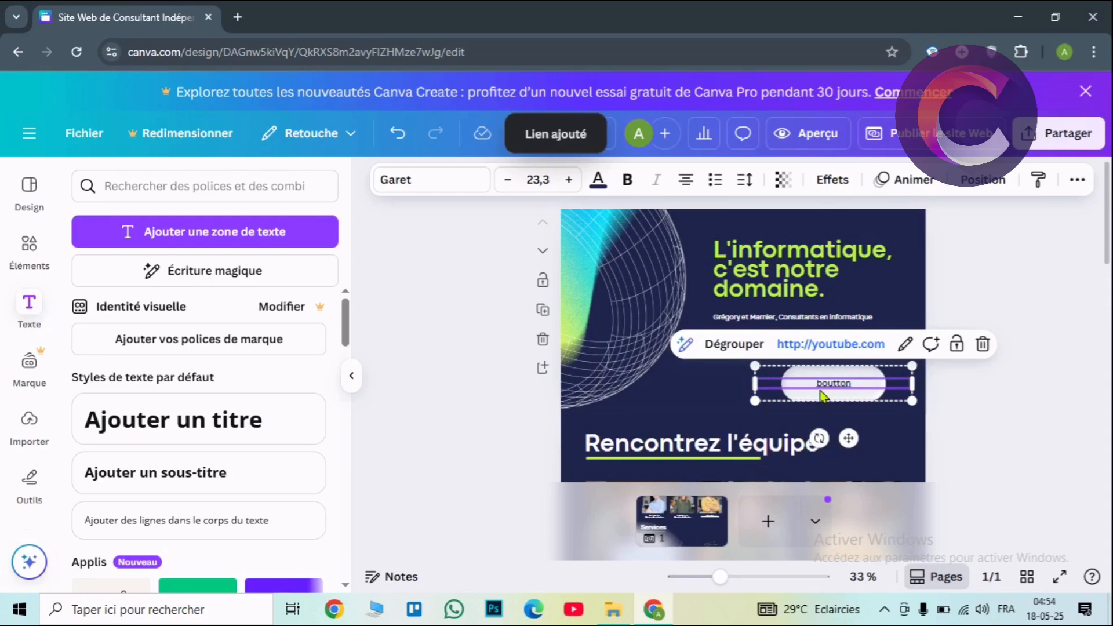
pyautogui.click(675, 394)
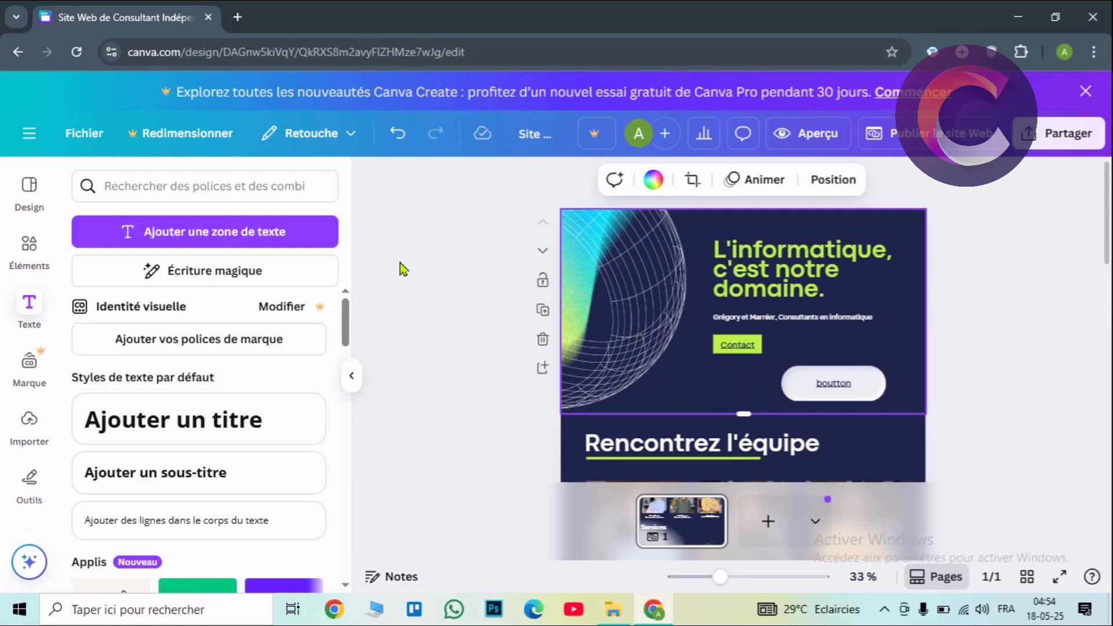
# Add a bold text box reading "boutton 2" beside the first button and apply the Arrière-plan effect to it
pyautogui.click(255, 232)
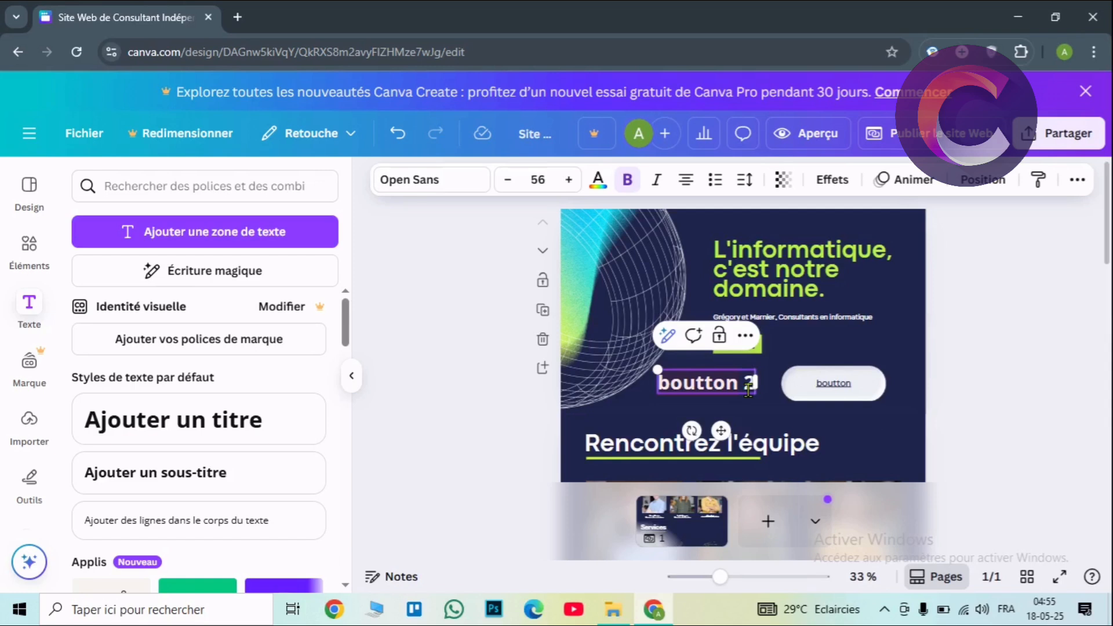
pyautogui.click(725, 398)
pyautogui.click(832, 180)
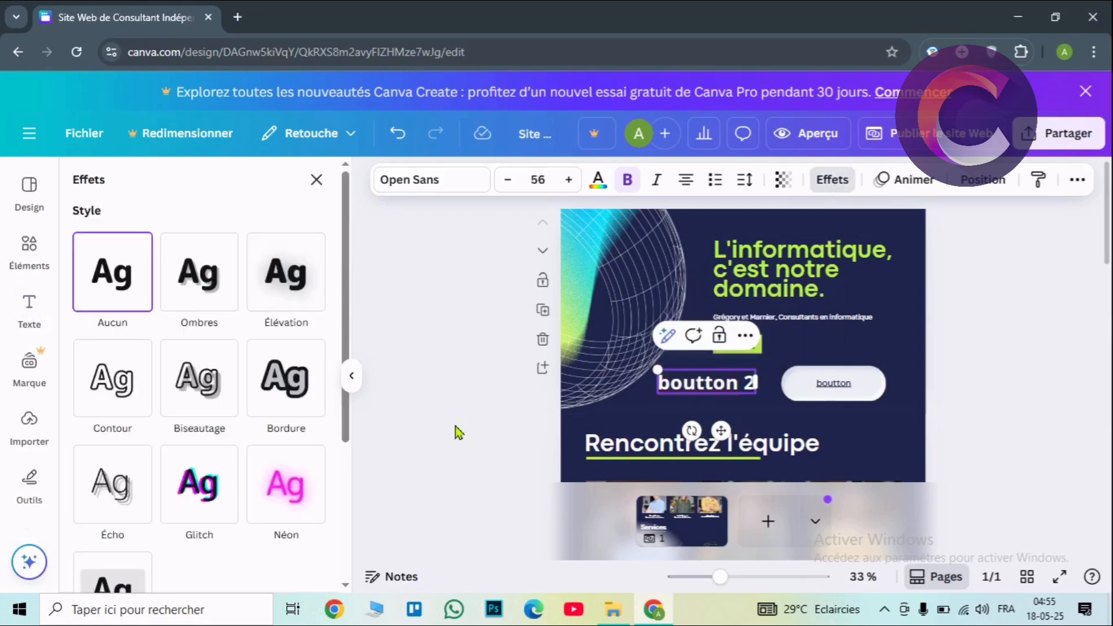
pyautogui.scroll(-2, 133, 476)
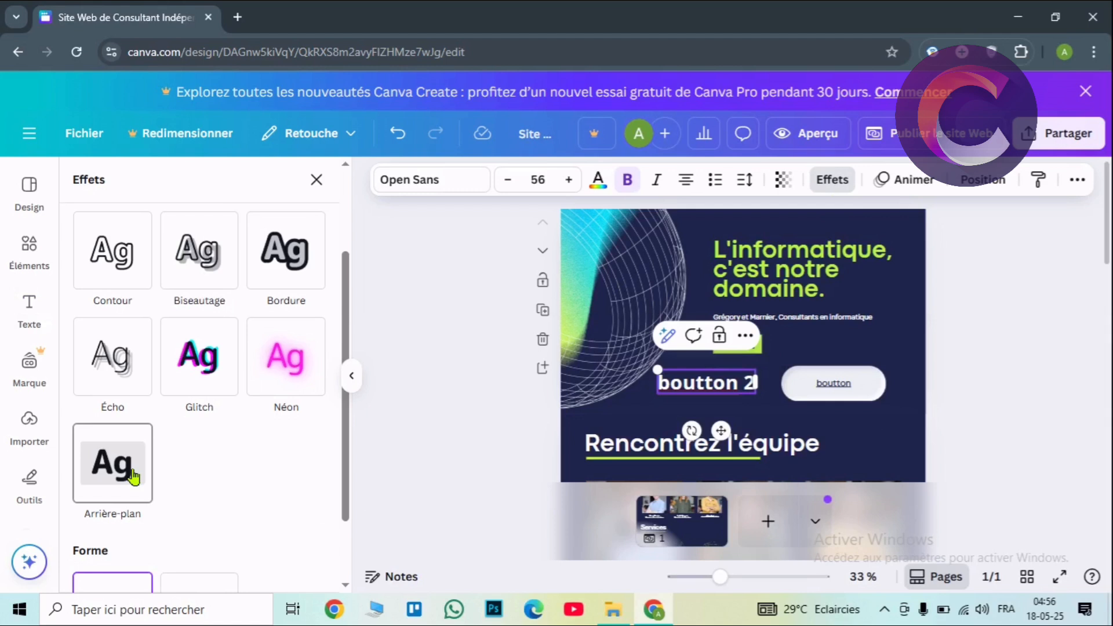
pyautogui.click(133, 477)
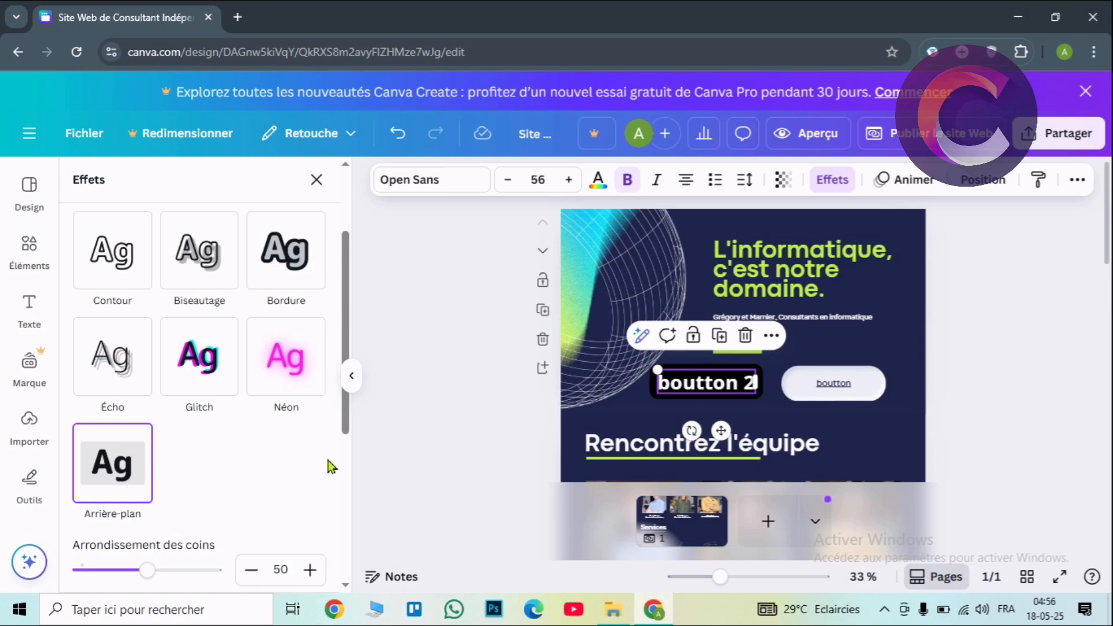
# Colour the "boutton 2" background with the document's lime green and increase its corner rounding
pyautogui.moveTo(348, 428); pyautogui.dragTo(356, 526)
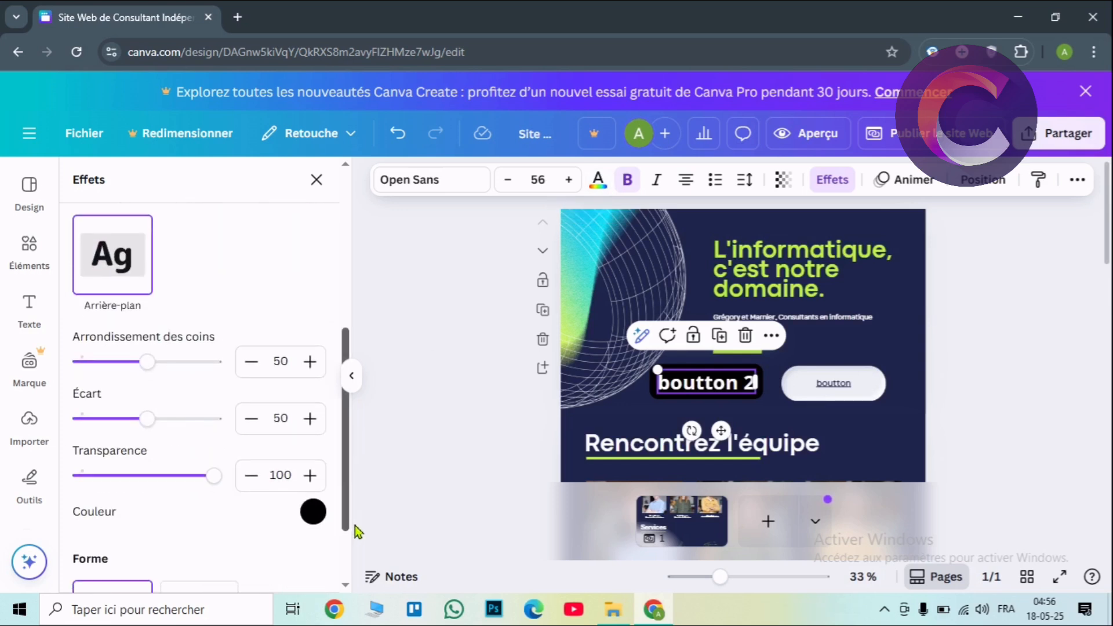
pyautogui.click(313, 512)
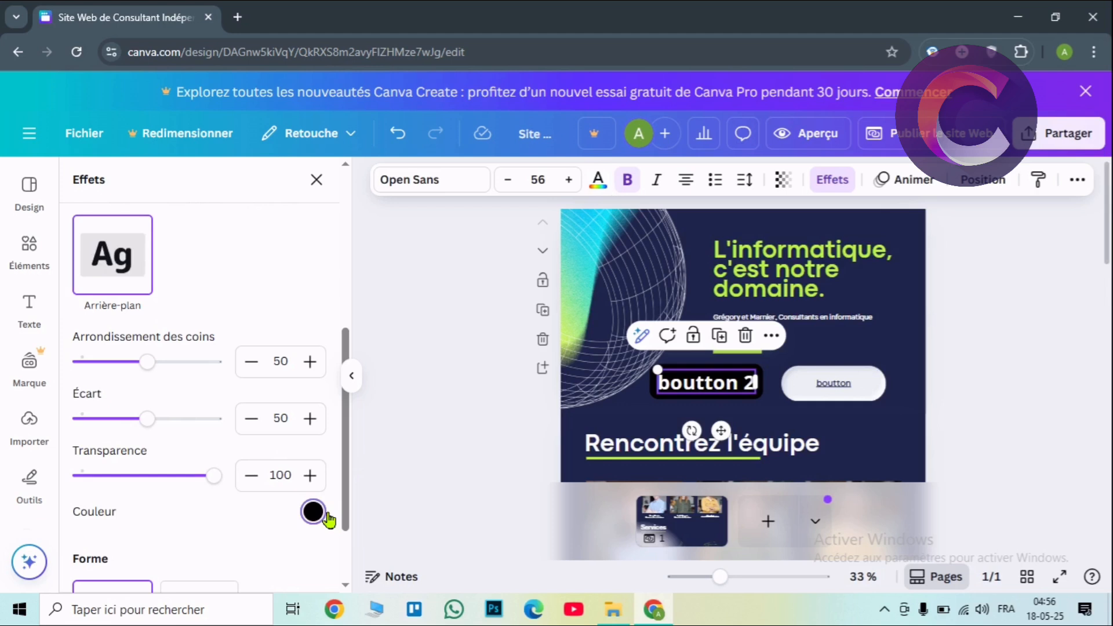
pyautogui.click(326, 516)
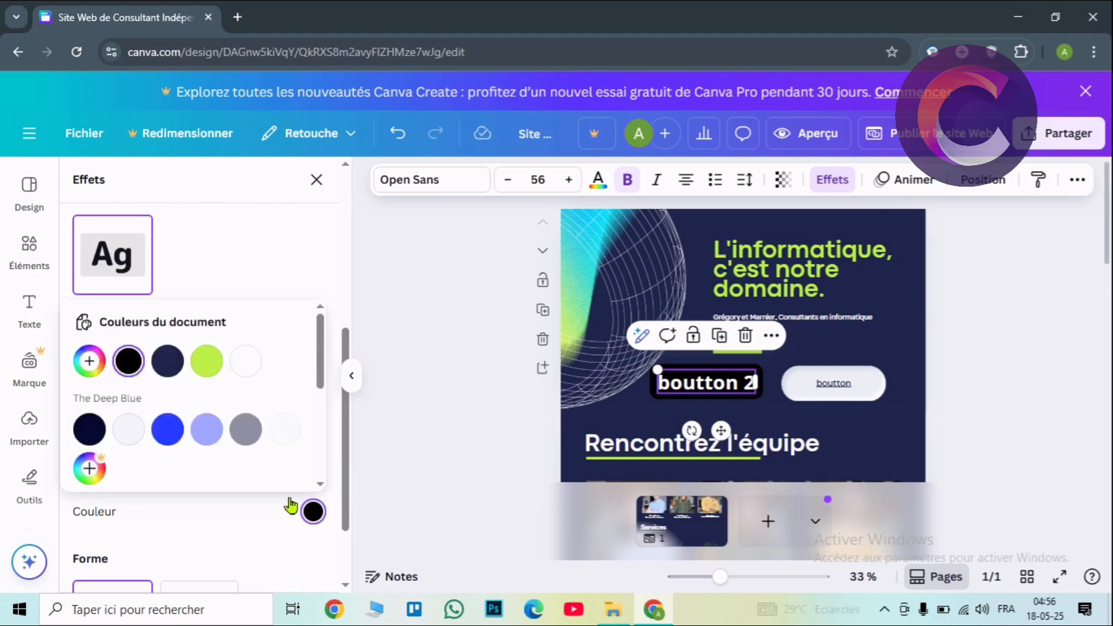
pyautogui.click(220, 365)
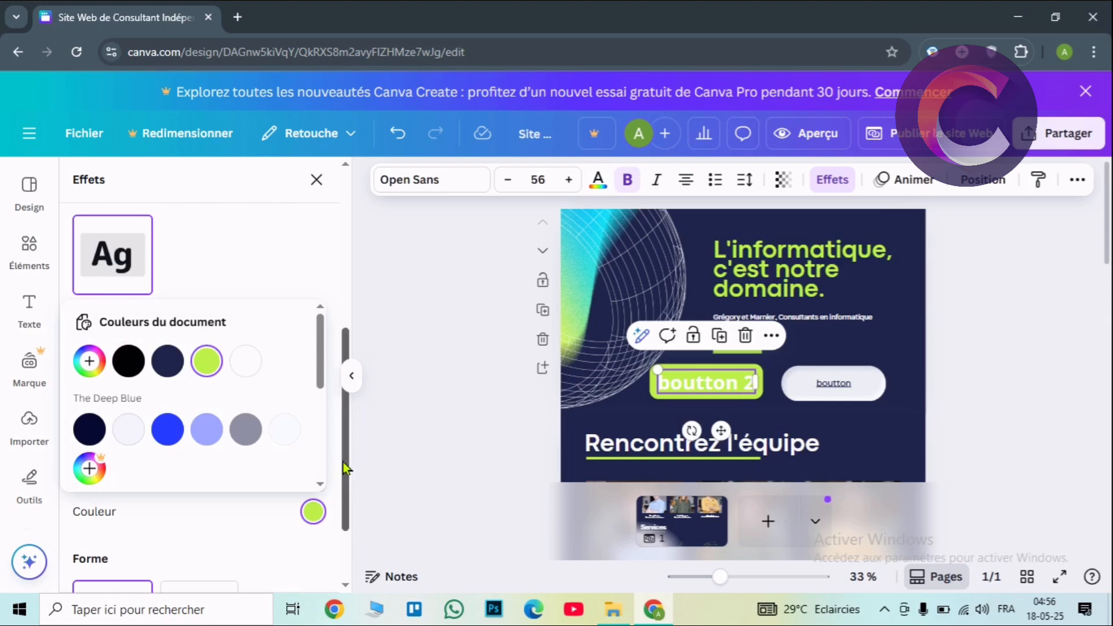
pyautogui.moveTo(346, 468); pyautogui.dragTo(350, 443)
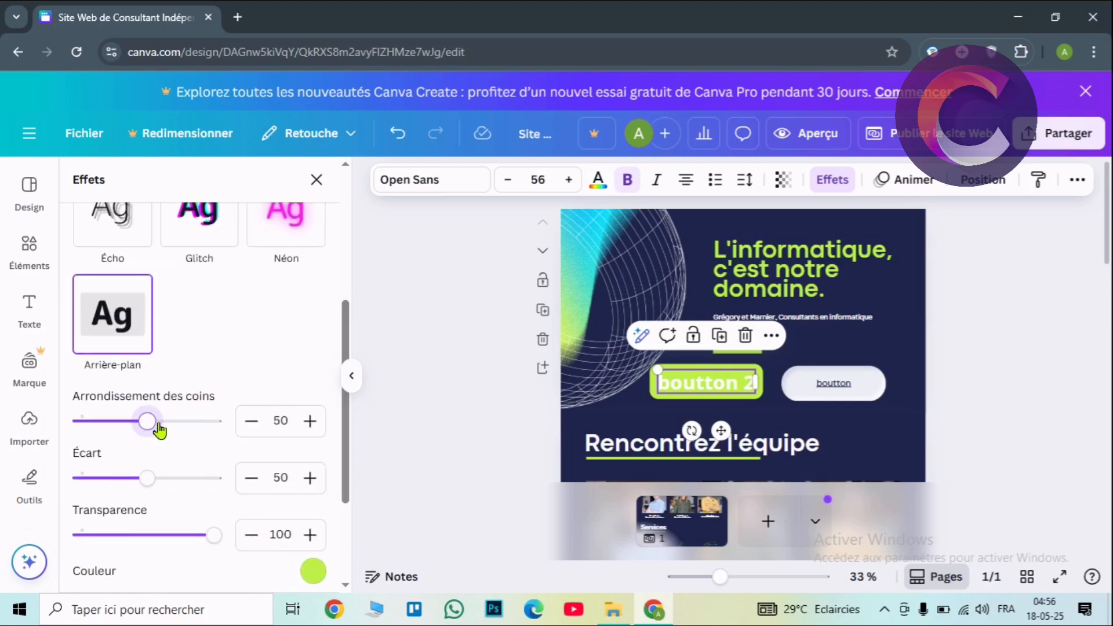
pyautogui.click(643, 408)
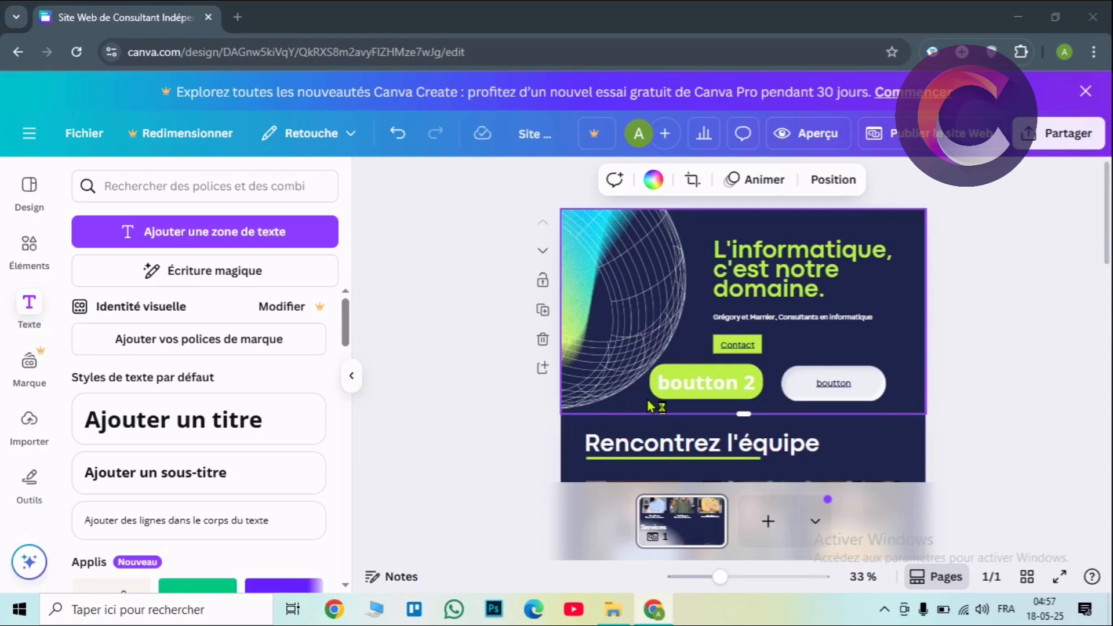
# Link the "boutton 2" text to tuto.com
pyautogui.doubleClick(741, 380)
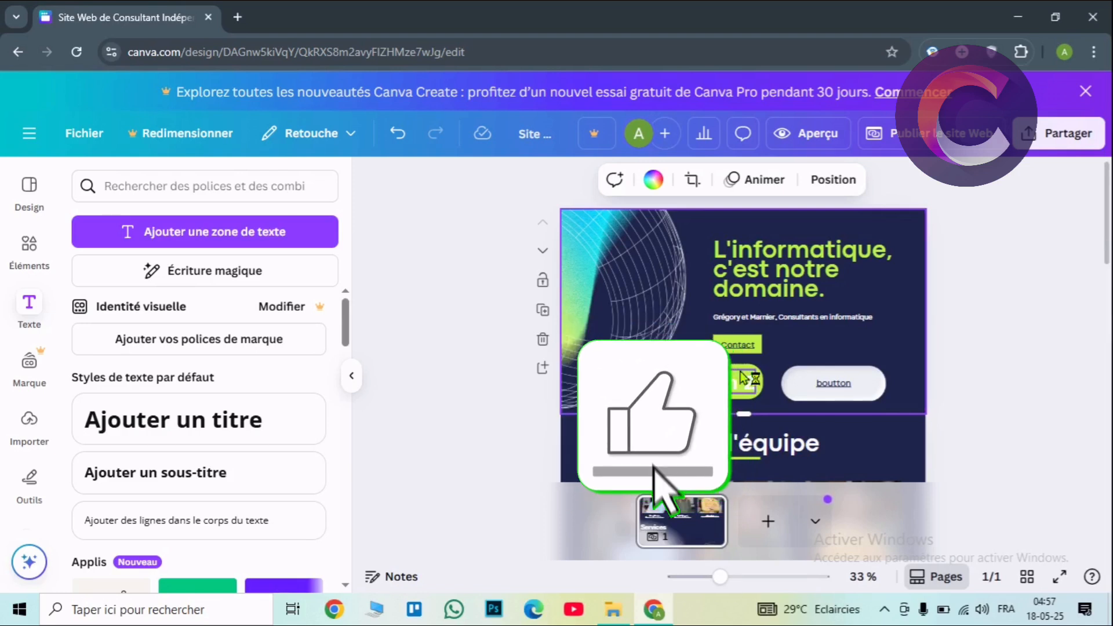
pyautogui.rightClick(744, 379)
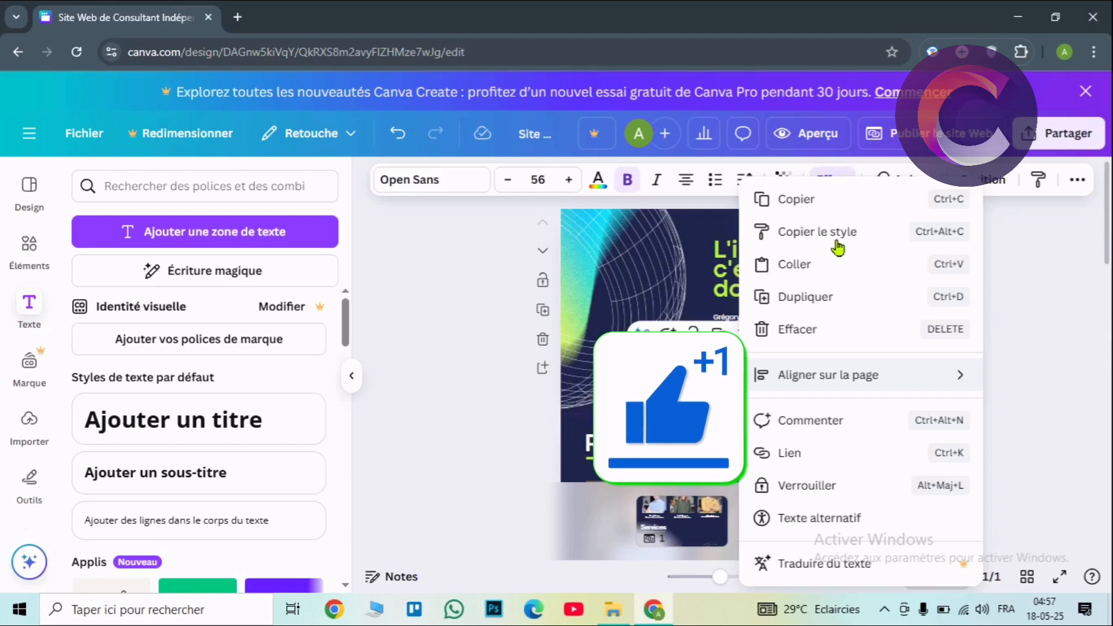
pyautogui.click(769, 457)
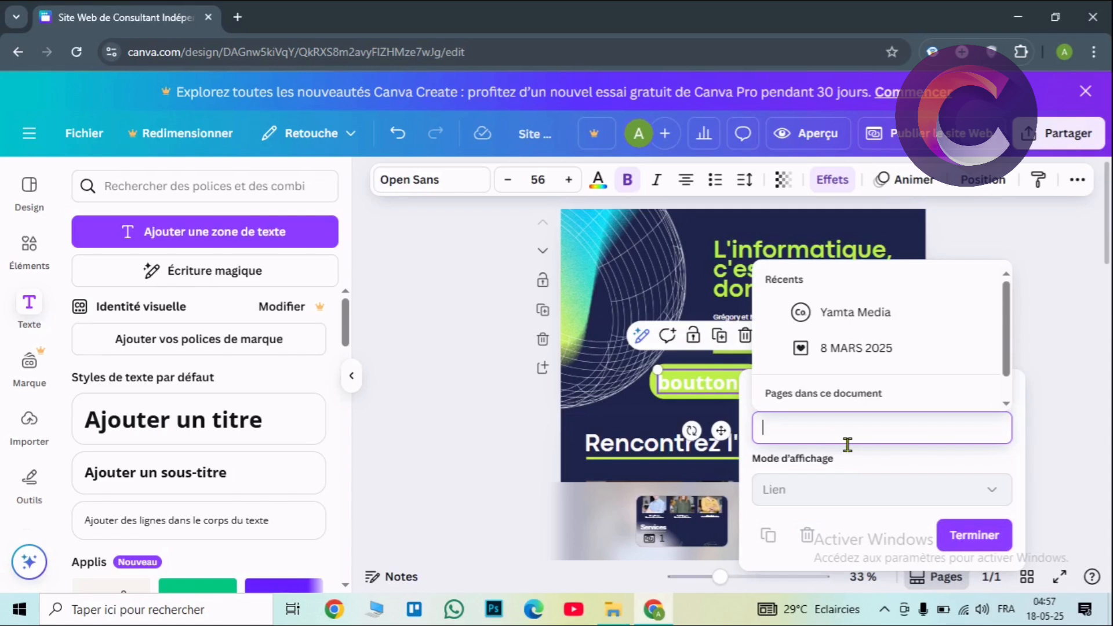
pyautogui.write('tuto')
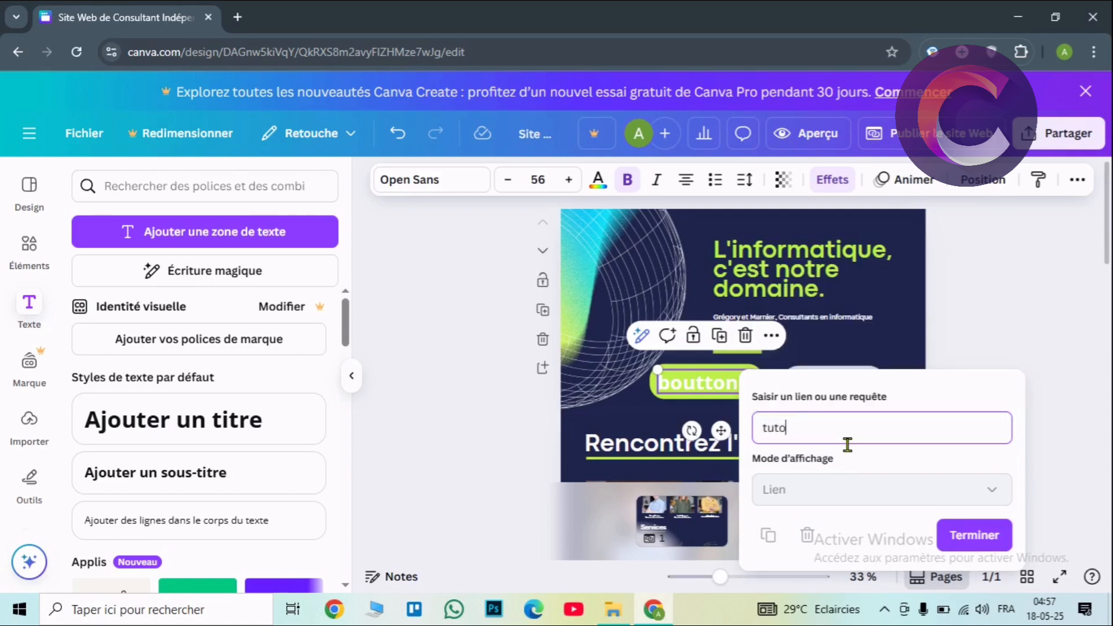
pyautogui.write('.com')
pyautogui.click(996, 548)
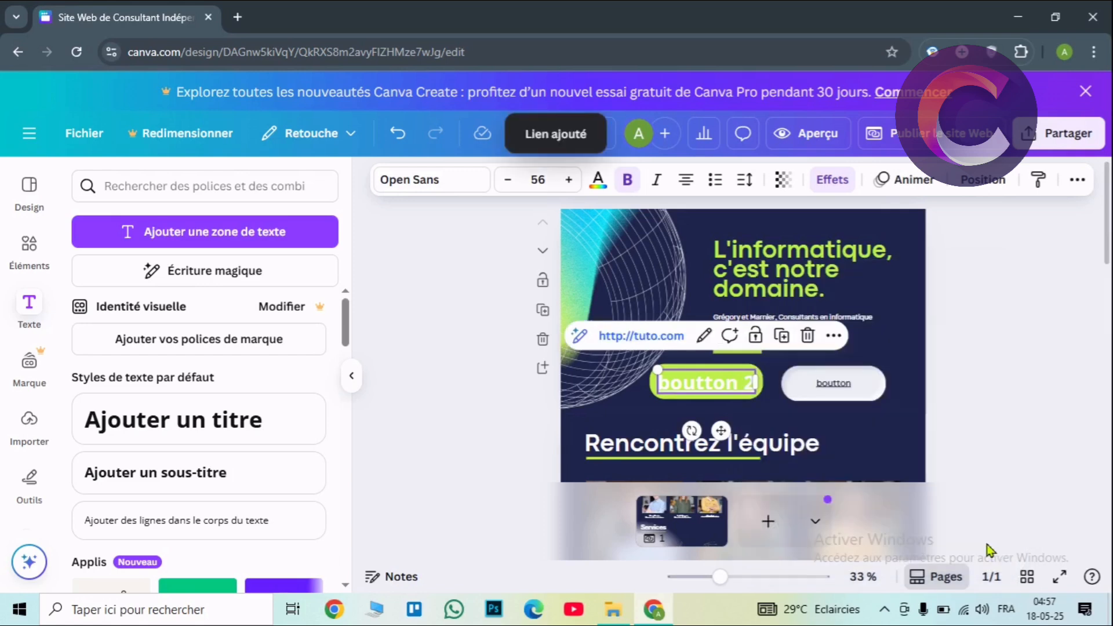